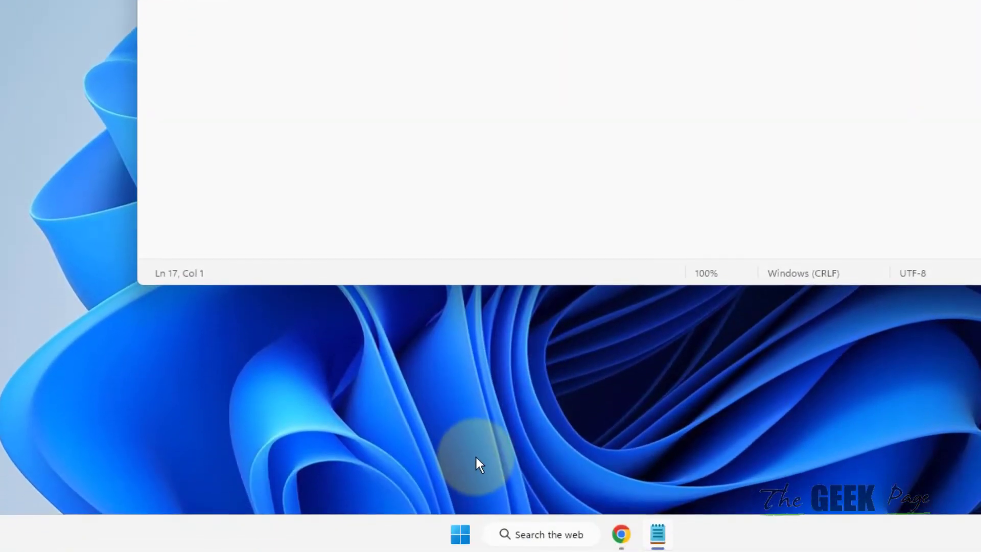
Step: Open the Run box from the Start button's right-click menu
right_click(460, 532)
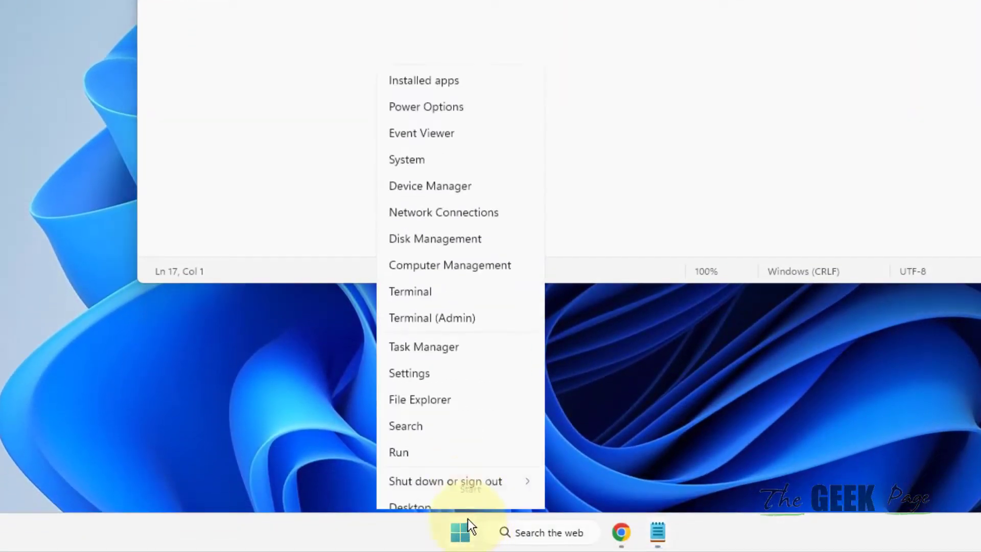
click(469, 442)
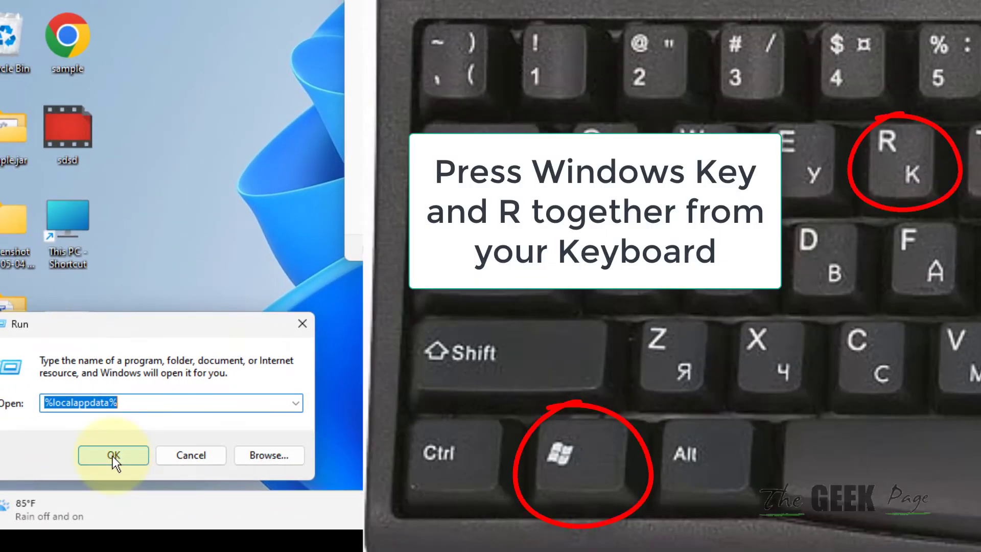
text(appda)
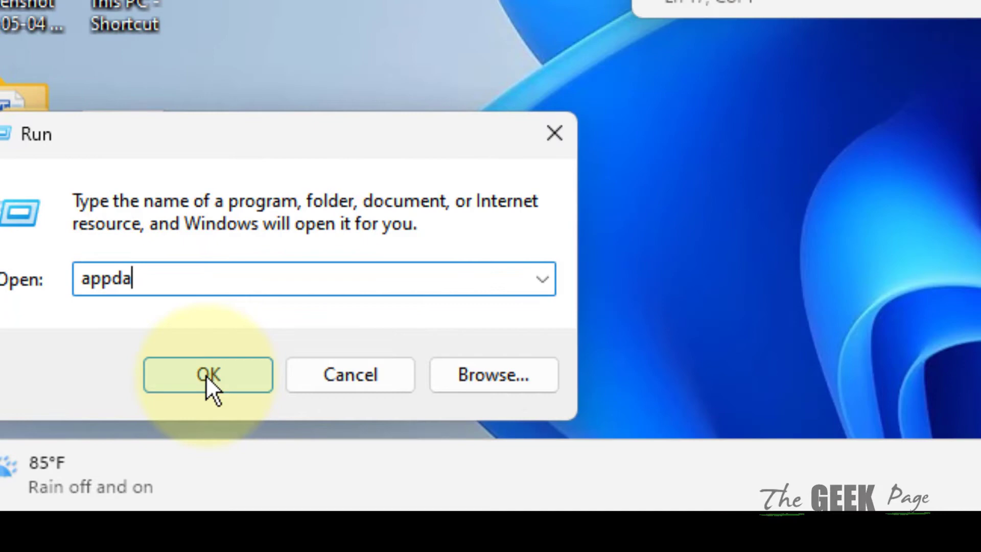
text(ta)
Step: Open AppData from Run, then browse into Local and then Packages
click(194, 379)
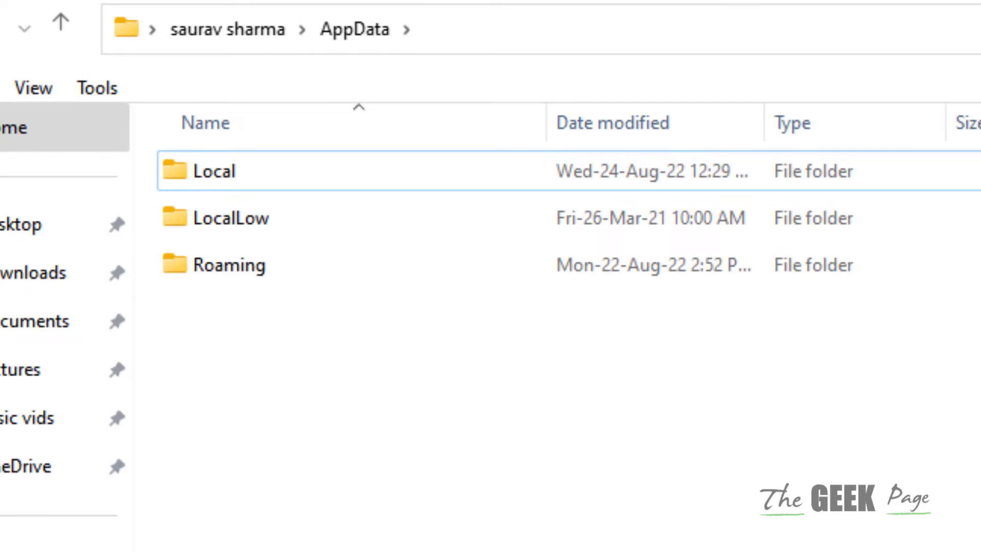
click(262, 180)
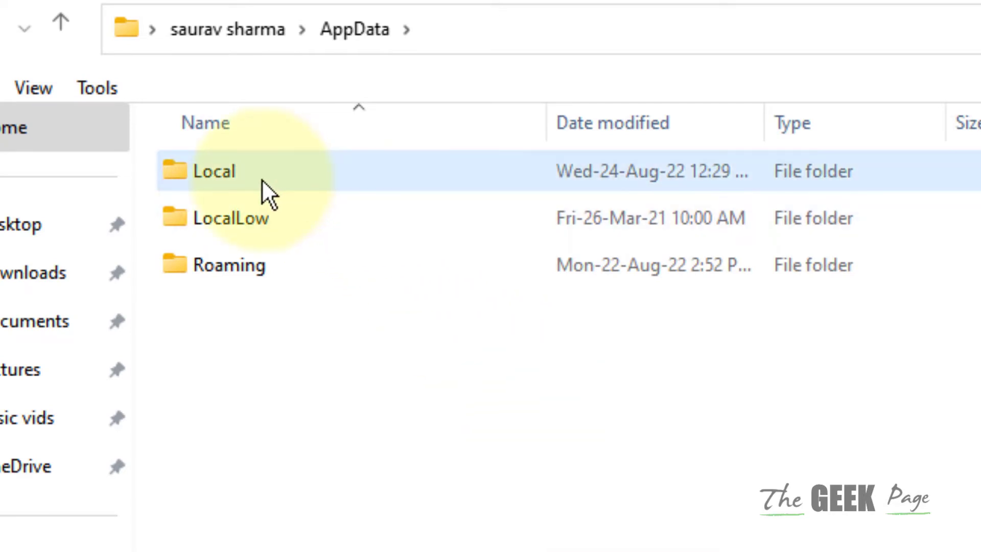
double_click(261, 179)
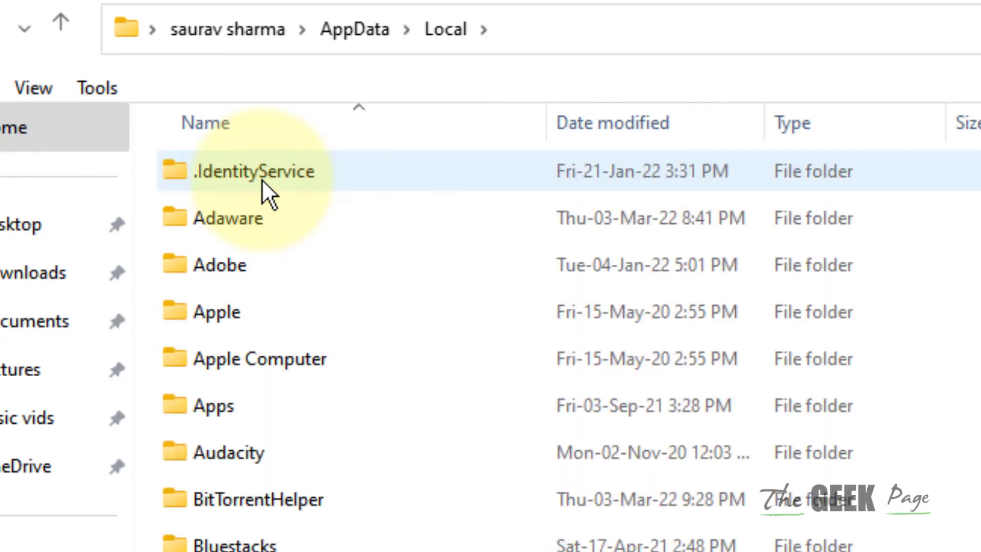
click(238, 367)
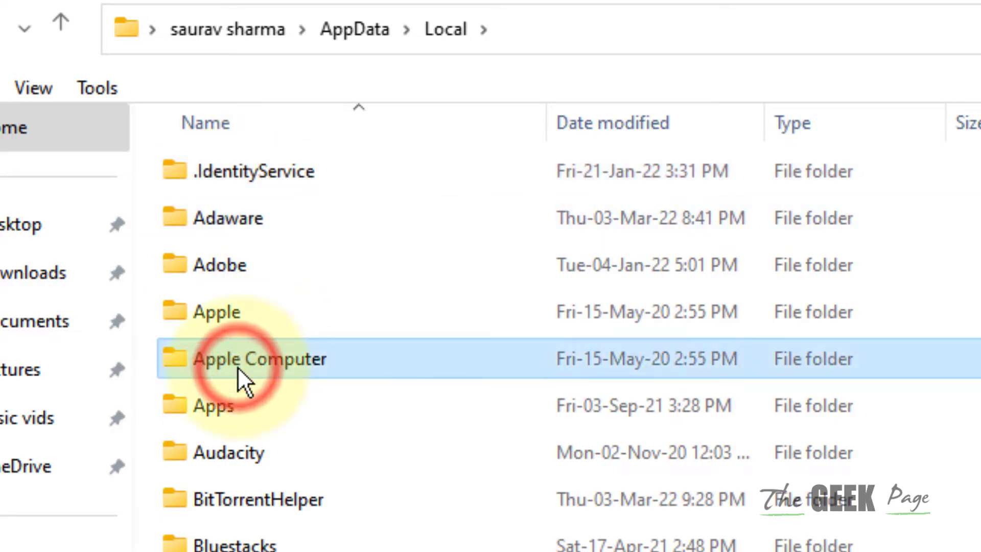
key(p)
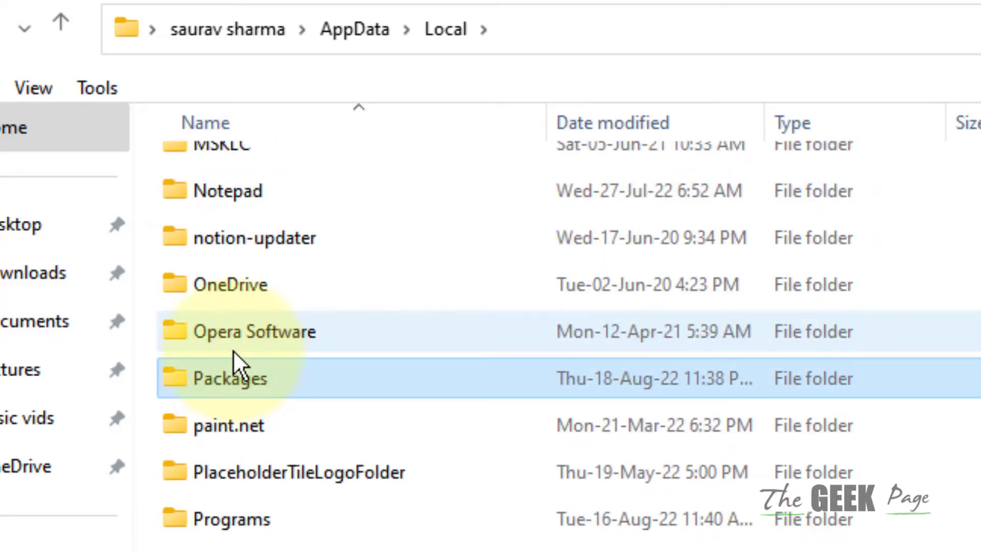
double_click(316, 370)
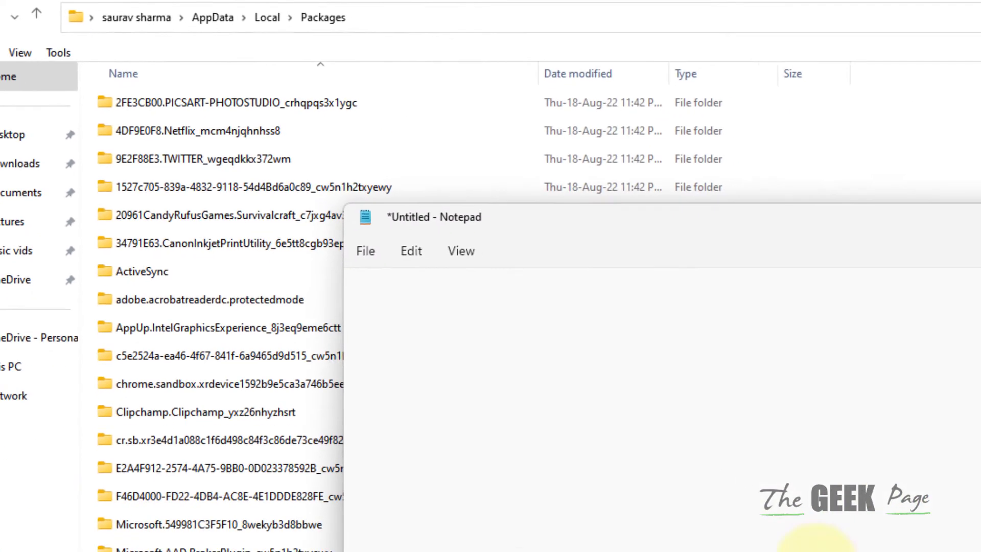
Step: Select 'Microsoft.Windows.Cortana_cw5n1h2txyewy' in Notepad, then select that folder in File Explorer
click(811, 546)
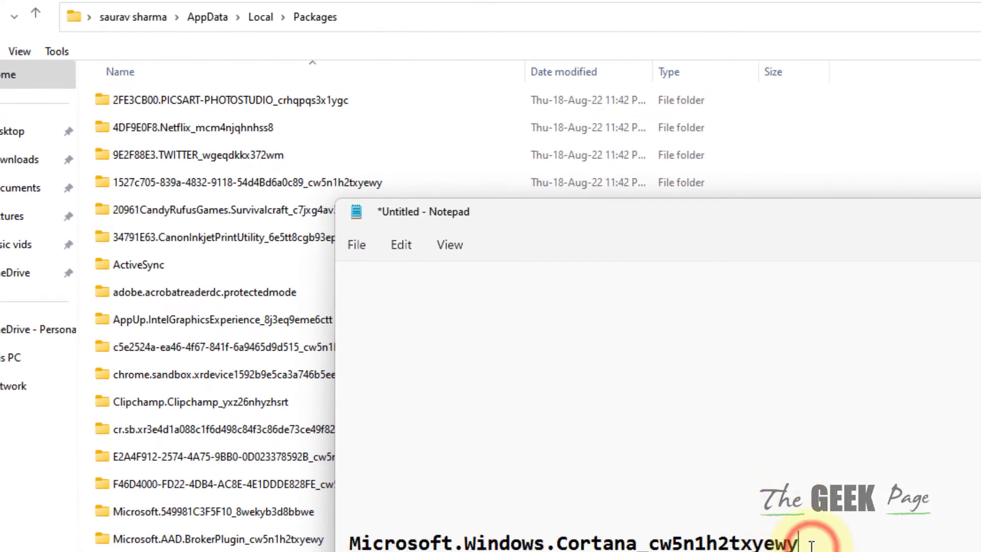
key(Return)
drag(811, 520, 256, 464)
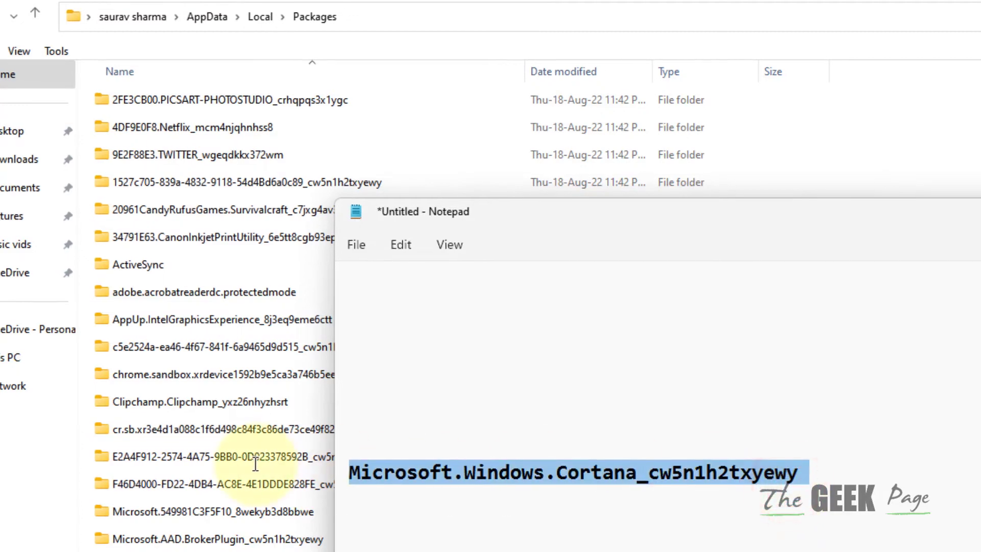
click(726, 488)
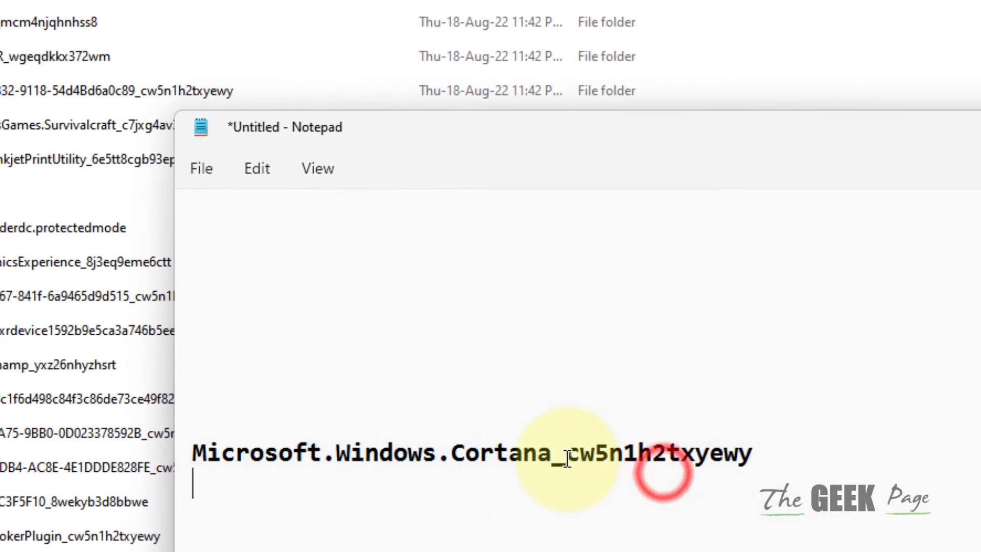
drag(571, 454, 712, 486)
key(ctrl+a)
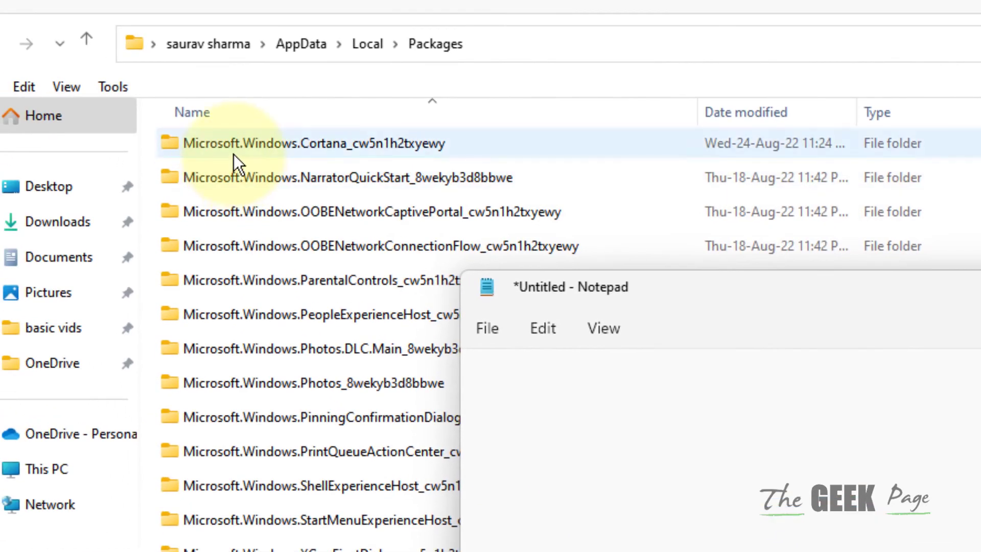
click(234, 153)
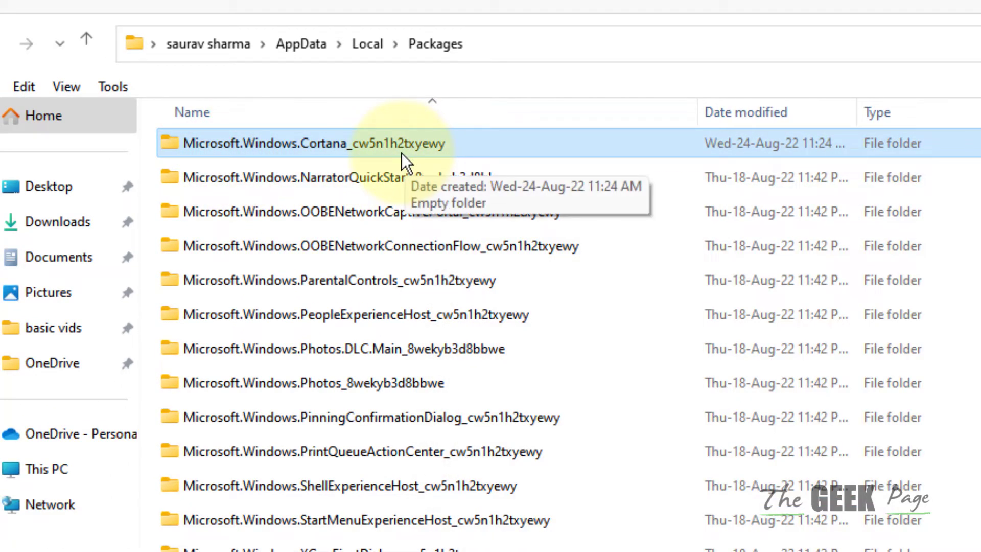
Step: Delete the Microsoft.Windows.Cortana_cw5n1h2txyewy folder from its right-click menu
right_click(372, 154)
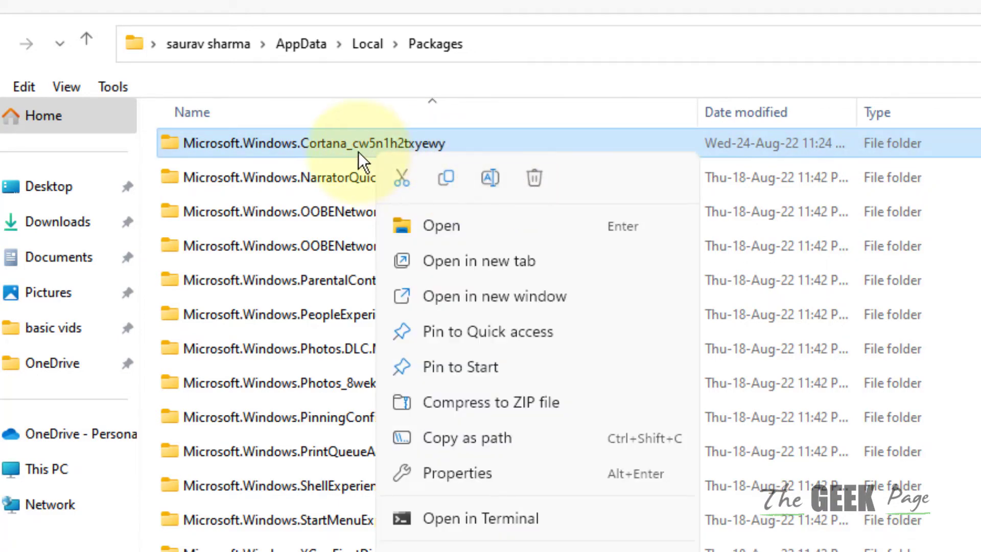
click(526, 179)
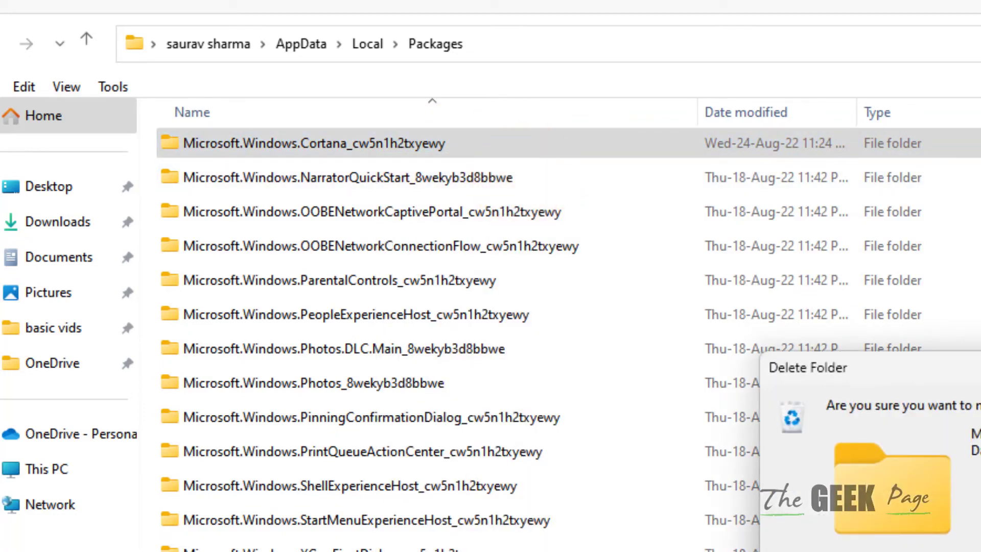
Step: Confirm Yes in the Delete Folder dialog for Microsoft.Windows.Cortana_cw5n1h2txyewy
key(Return)
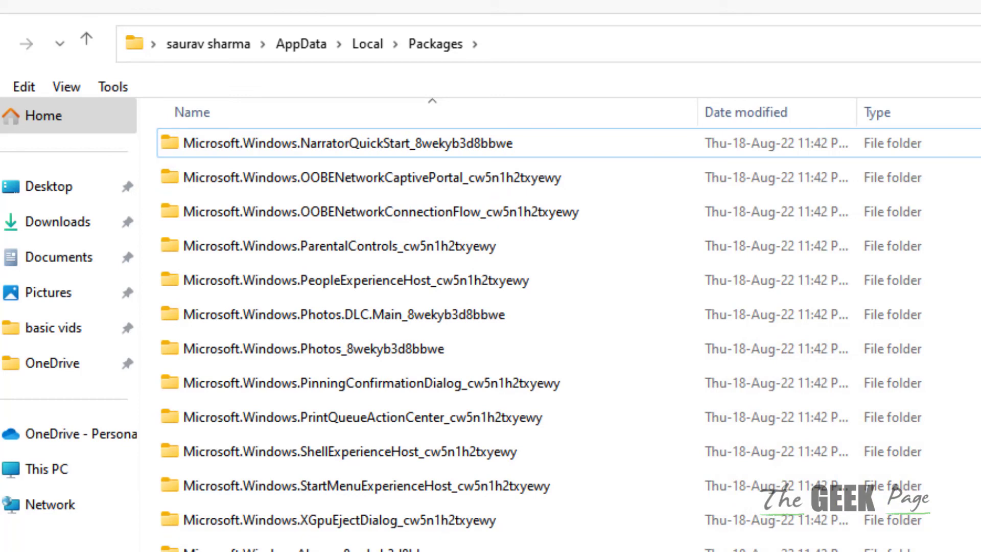